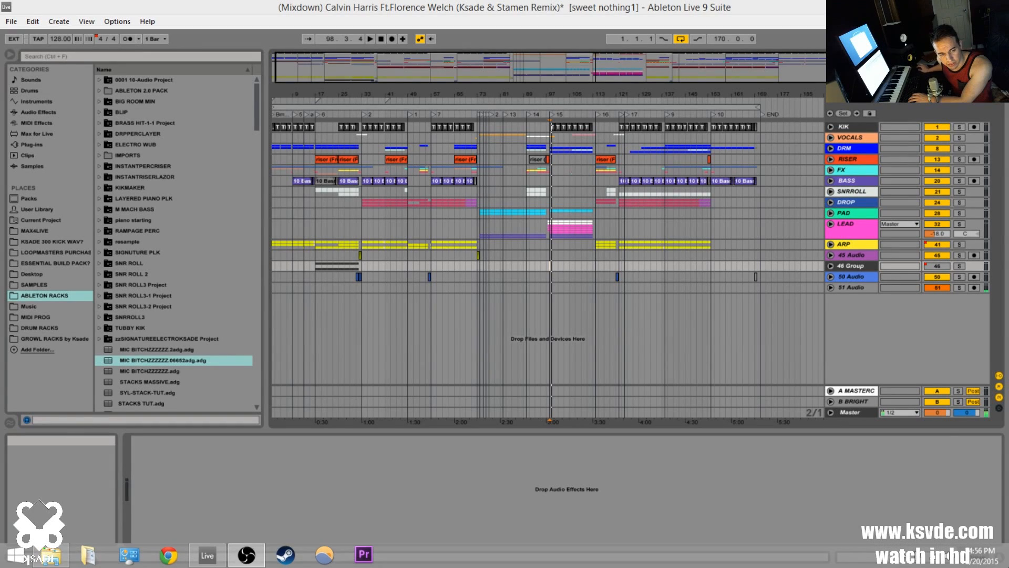
# Step: Show the LEAD group's effect chain and fold its BRIGHT FILTER2 rack and Utility device
pyautogui.press('super+c')
pyautogui.click(510, 552)
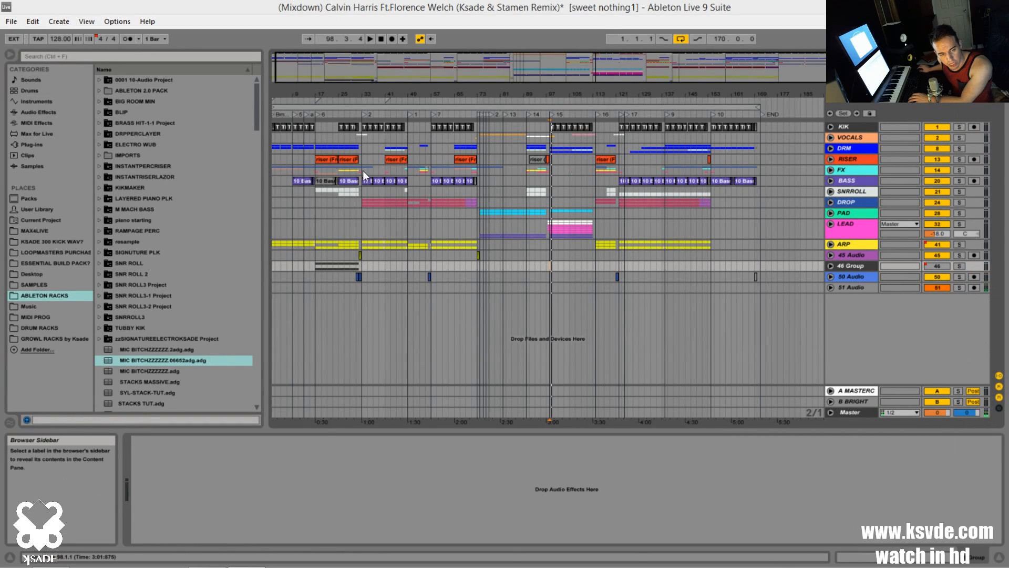
pyautogui.moveTo(654, 71); pyautogui.dragTo(602, 89)
pyautogui.click(509, 226)
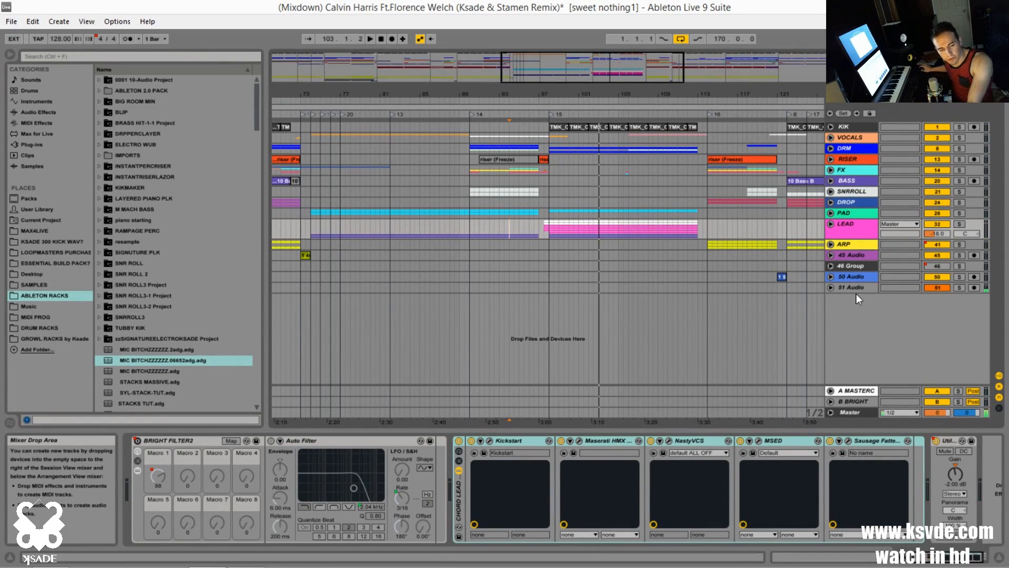
pyautogui.click(855, 230)
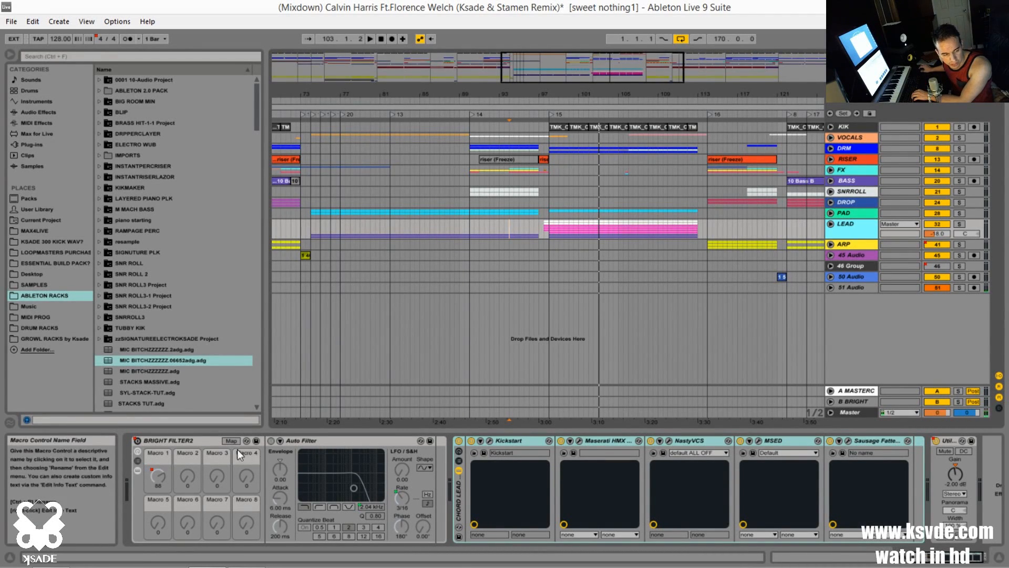
pyautogui.doubleClick(188, 437)
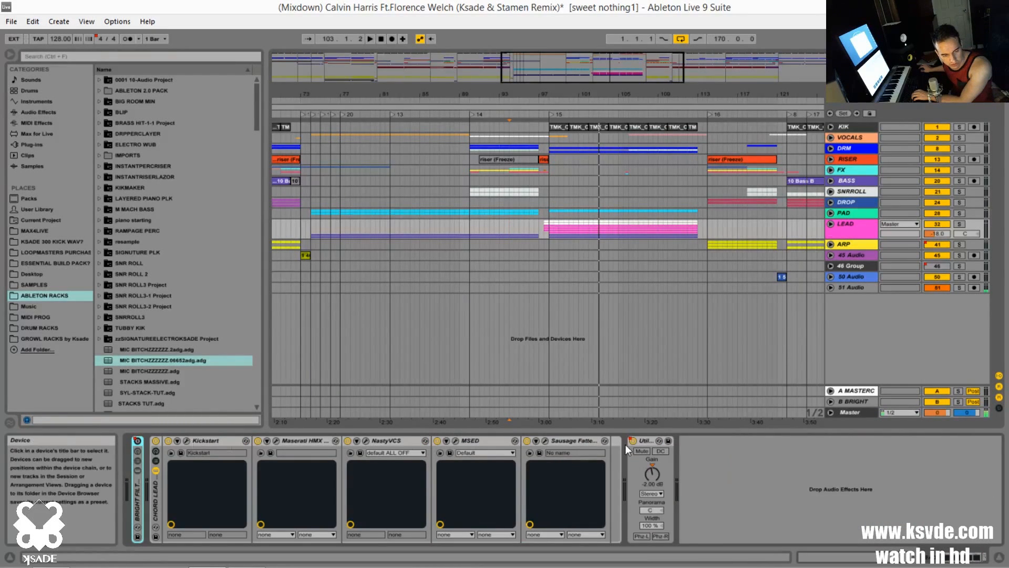
pyautogui.doubleClick(648, 439)
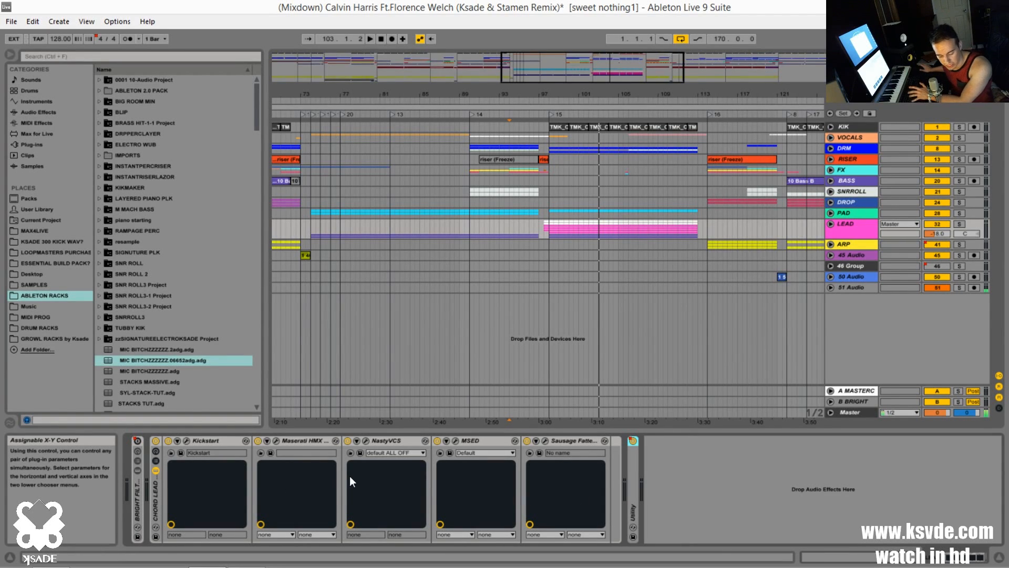
# Step: Open the Kickstart plug-in in the LEAD chain to examine its sidechain curve and mix setting, and close it
pyautogui.click(186, 440)
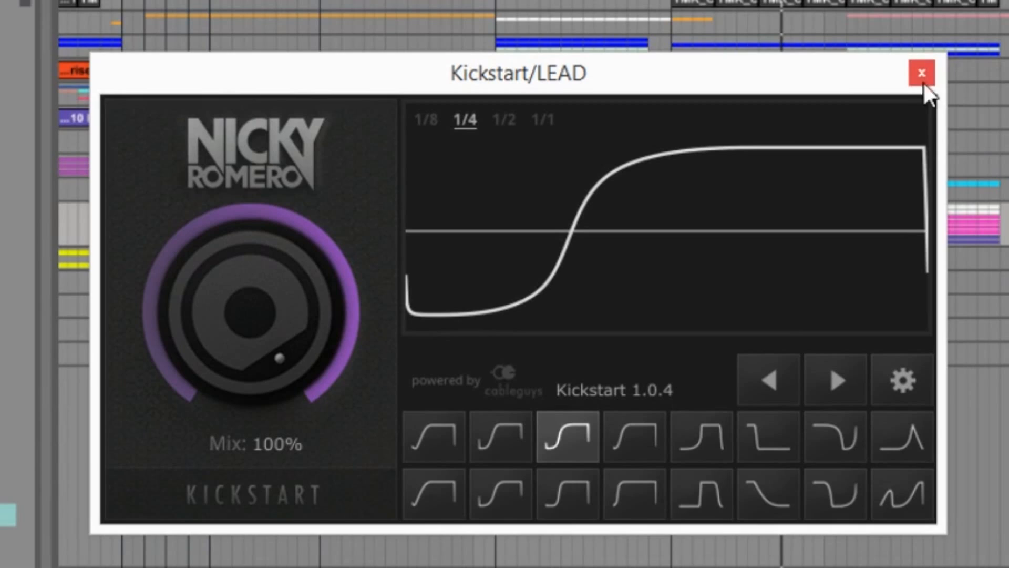
pyautogui.click(930, 79)
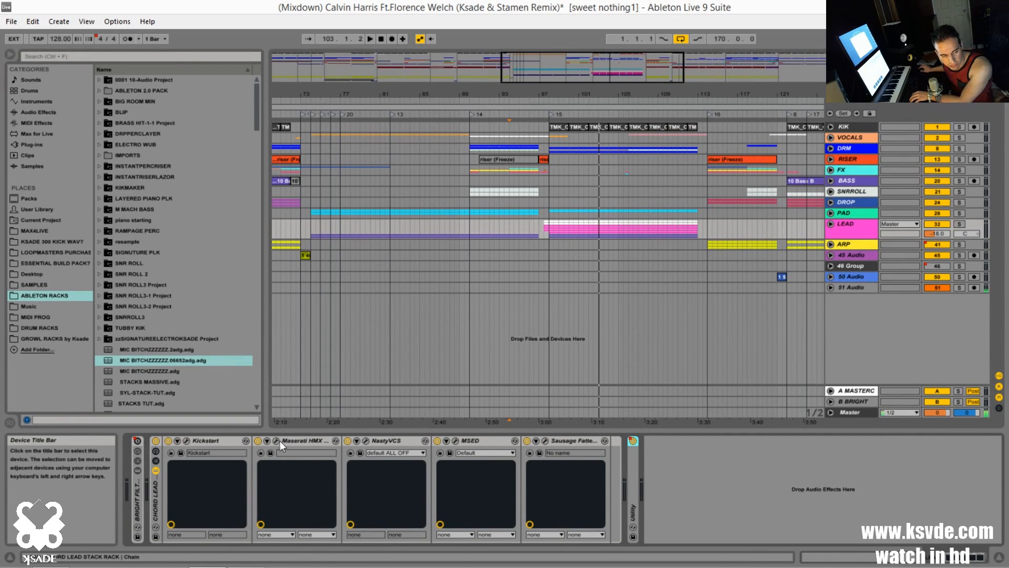
# Step: Adjust the Wet control of the Maserati HMX plug-in in the LEAD chain and close its window
pyautogui.click(276, 440)
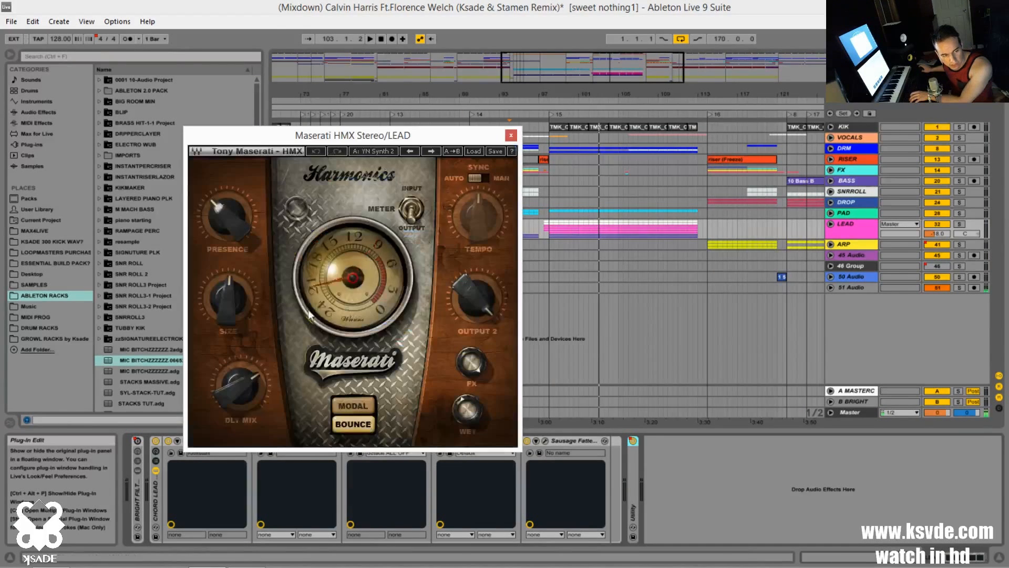
pyautogui.moveTo(415, 140); pyautogui.dragTo(581, 142)
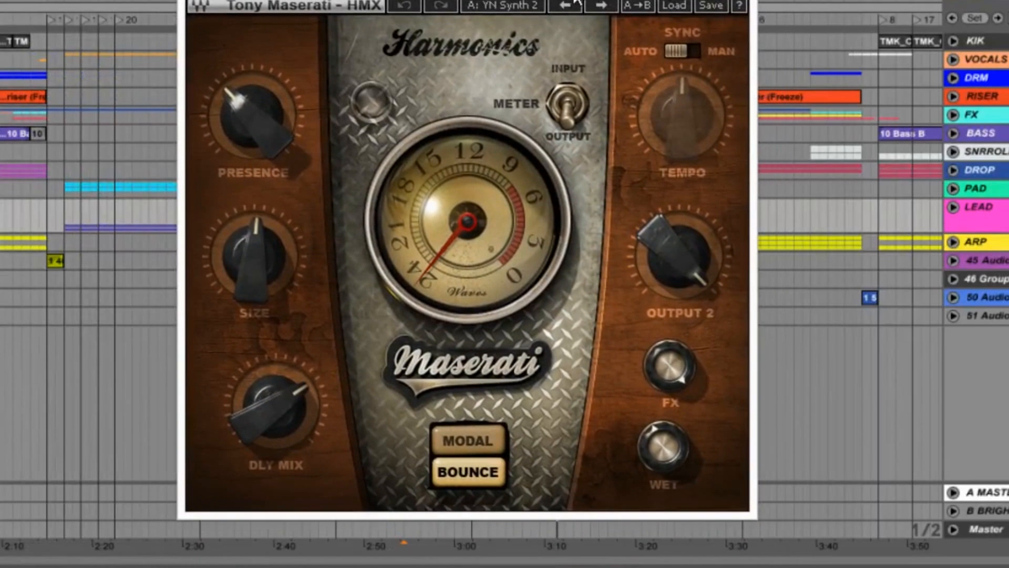
pyautogui.moveTo(577, 3); pyautogui.dragTo(491, 3)
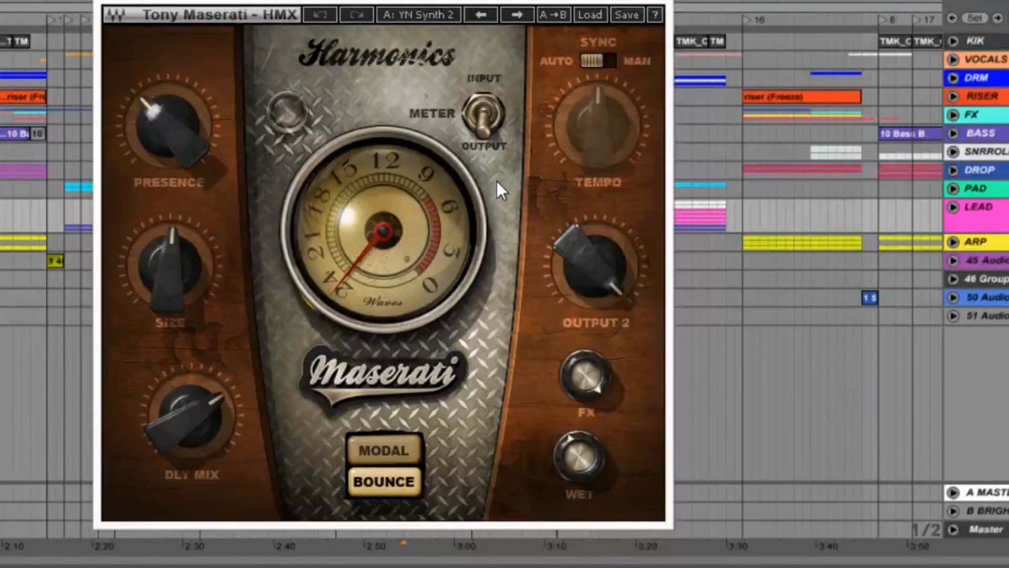
pyautogui.moveTo(579, 474); pyautogui.dragTo(622, 447)
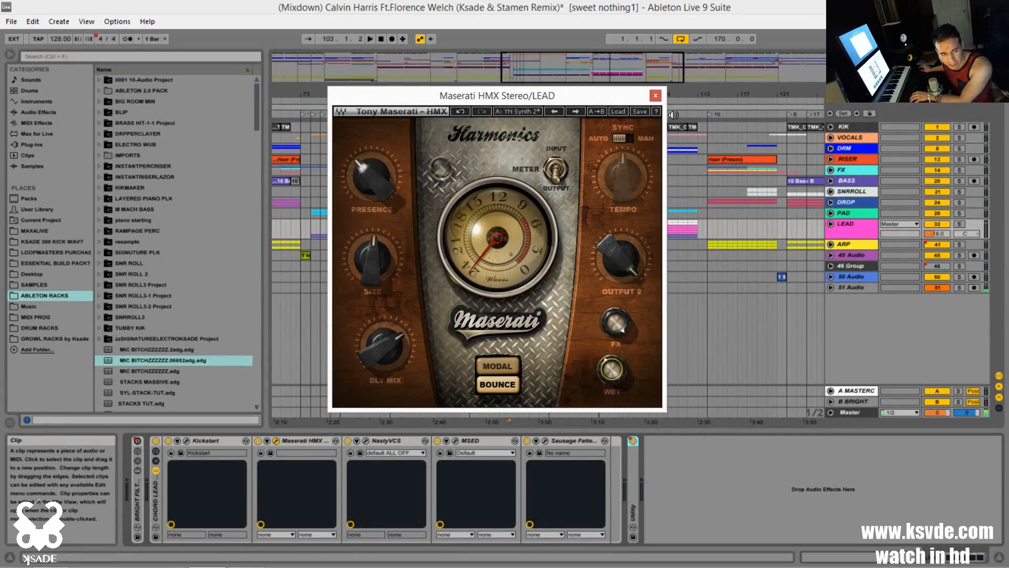
pyautogui.moveTo(585, 102); pyautogui.dragTo(644, 104)
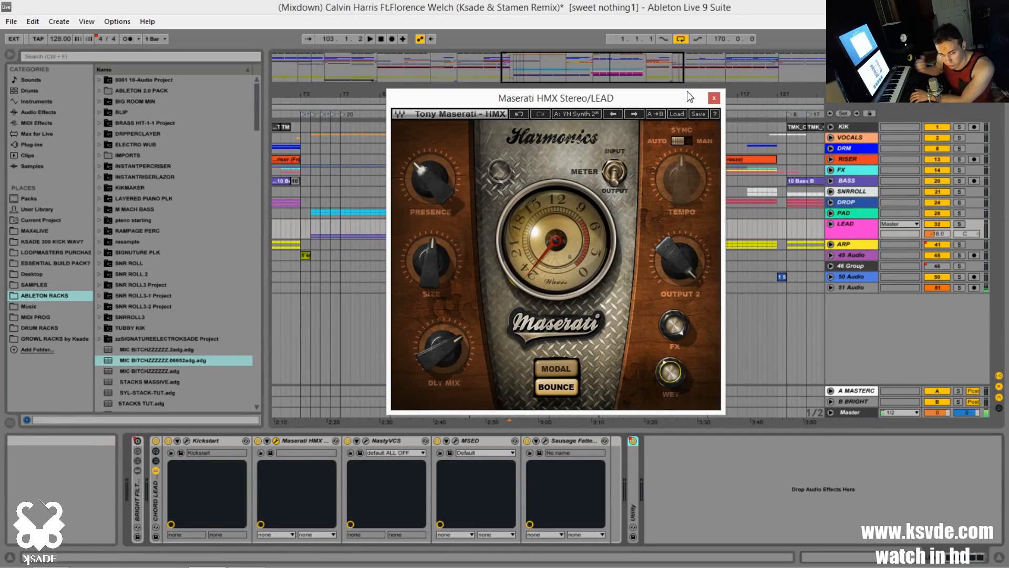
pyautogui.moveTo(652, 107); pyautogui.dragTo(705, 98)
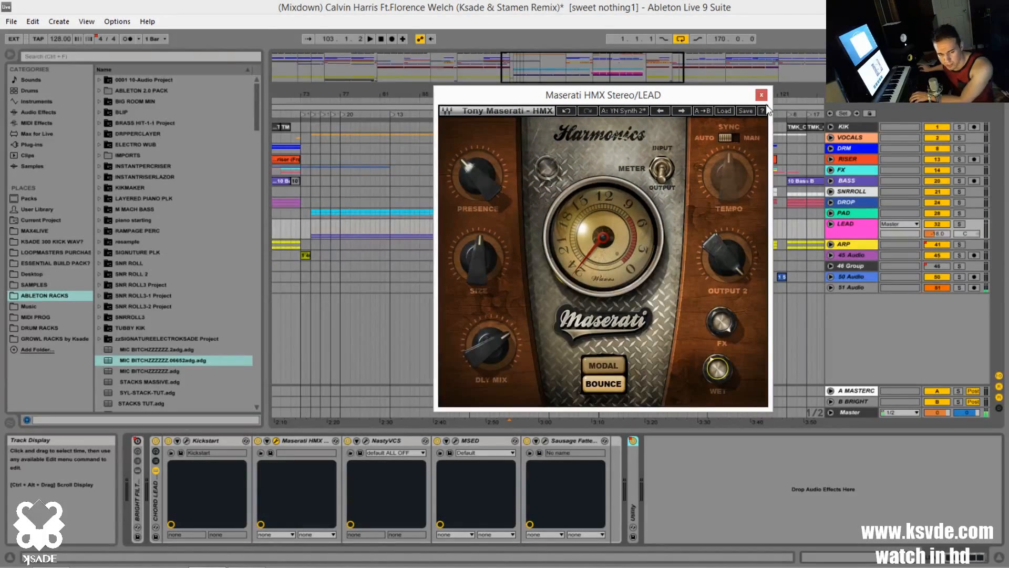
pyautogui.click(763, 95)
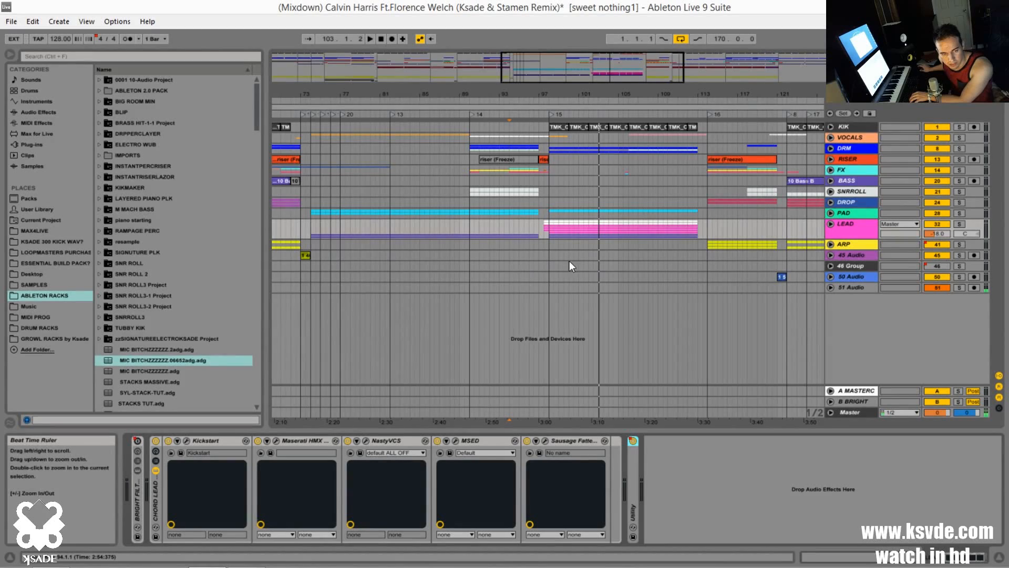
# Step: Switch Maserati HMX off and on twice to compare the LEAD sound without and with it, leaving it enabled
pyautogui.click(258, 441)
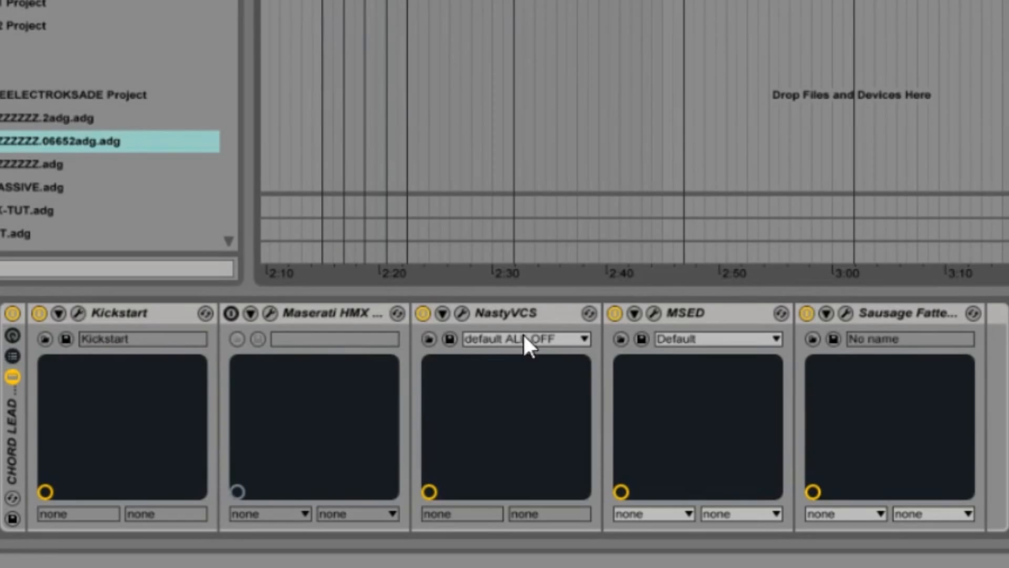
pyautogui.click(232, 314)
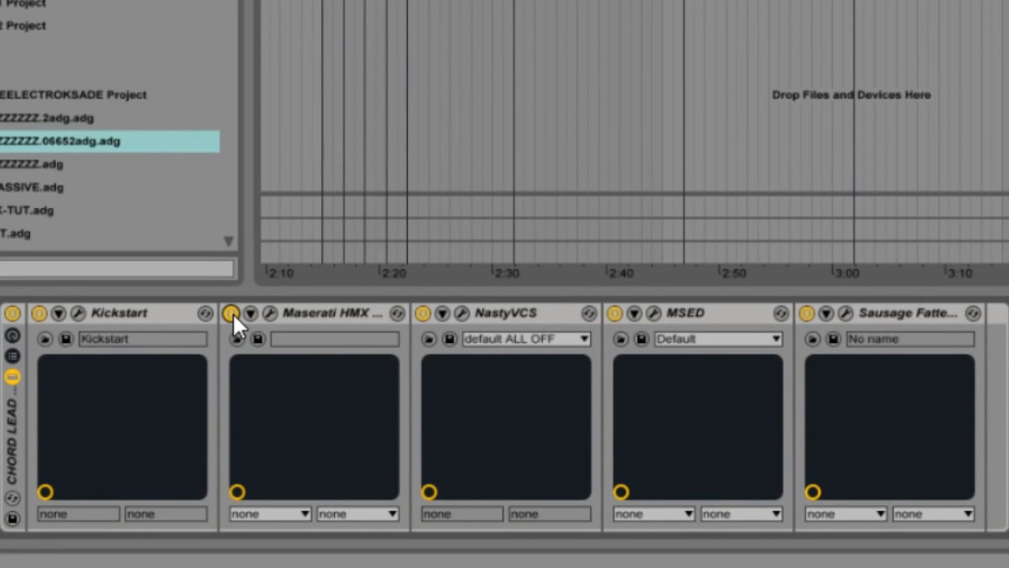
pyautogui.click(231, 313)
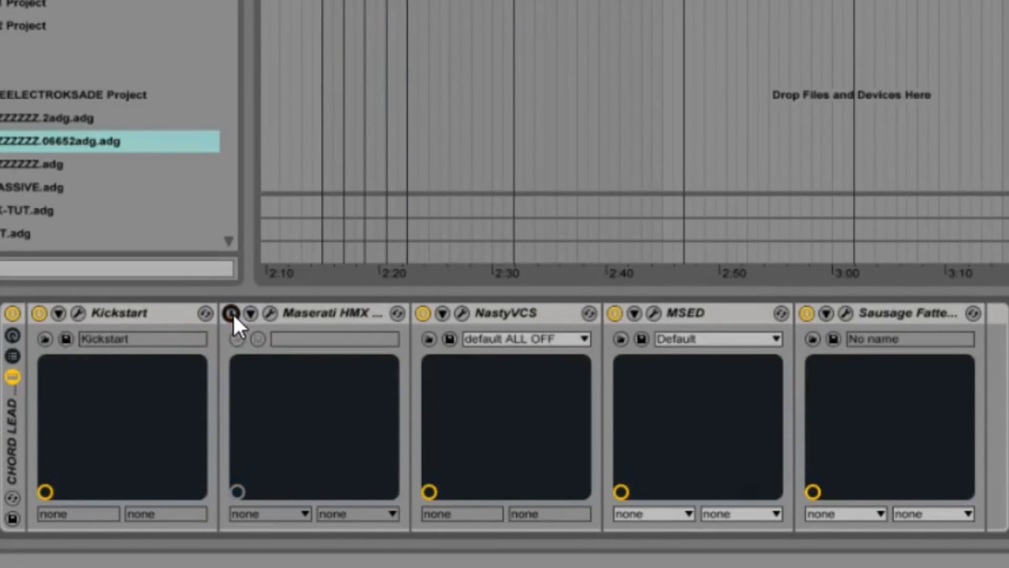
pyautogui.click(231, 313)
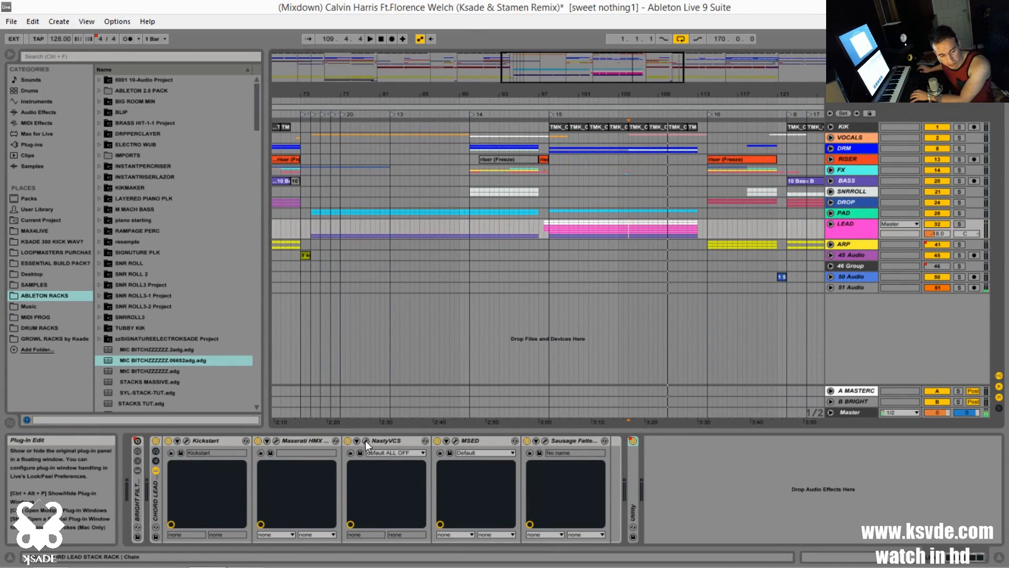
# Step: Open NastyVCS in the LEAD chain to examine its EQ, compressor and limiter settings, and close it
pyautogui.click(364, 440)
pyautogui.moveTo(450, 212); pyautogui.dragTo(465, 204)
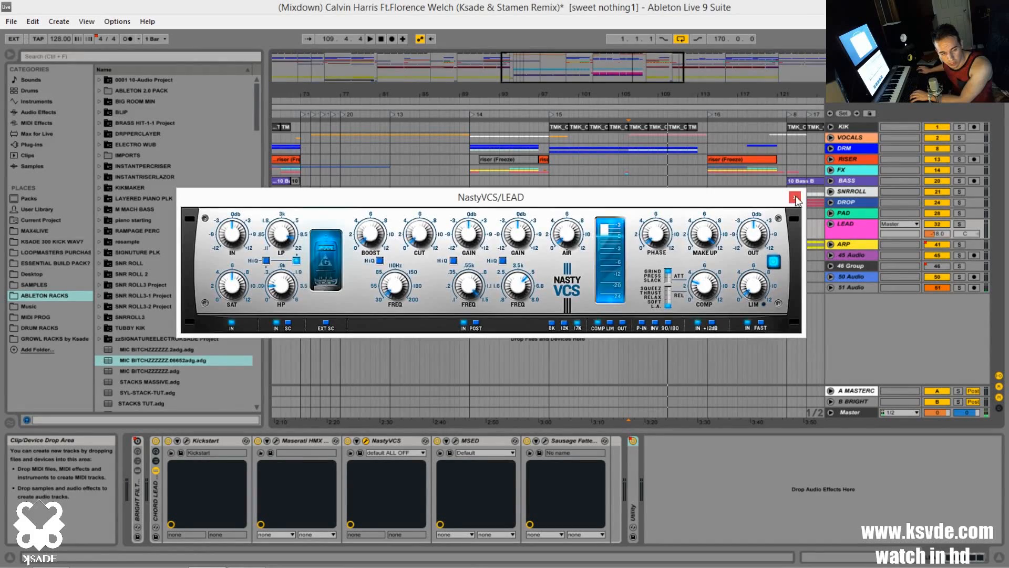
pyautogui.click(840, 77)
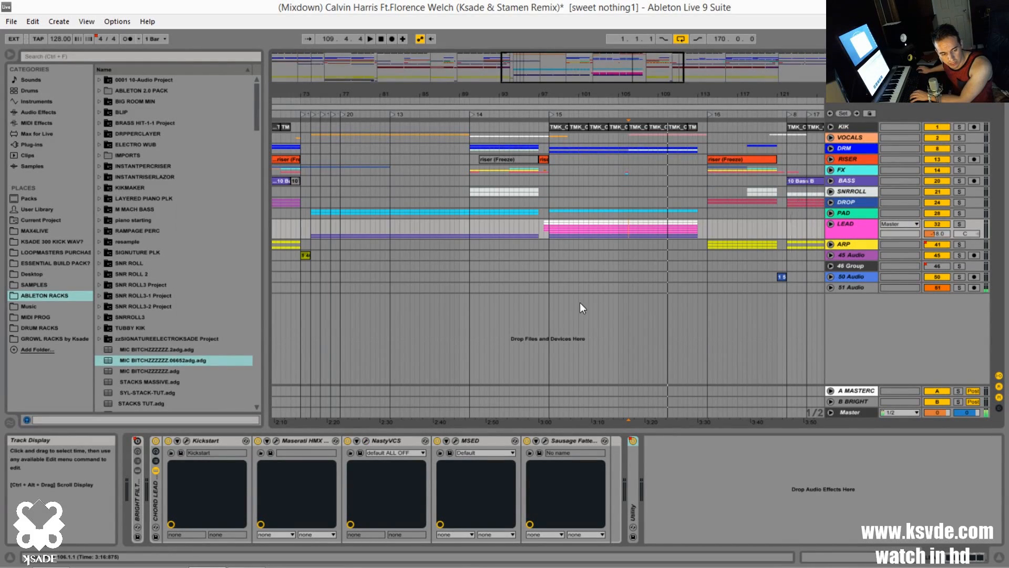
# Step: Examine MSED's mid and side gain and Sausage Fattener's fatness and color settings in the LEAD chain
pyautogui.click(455, 441)
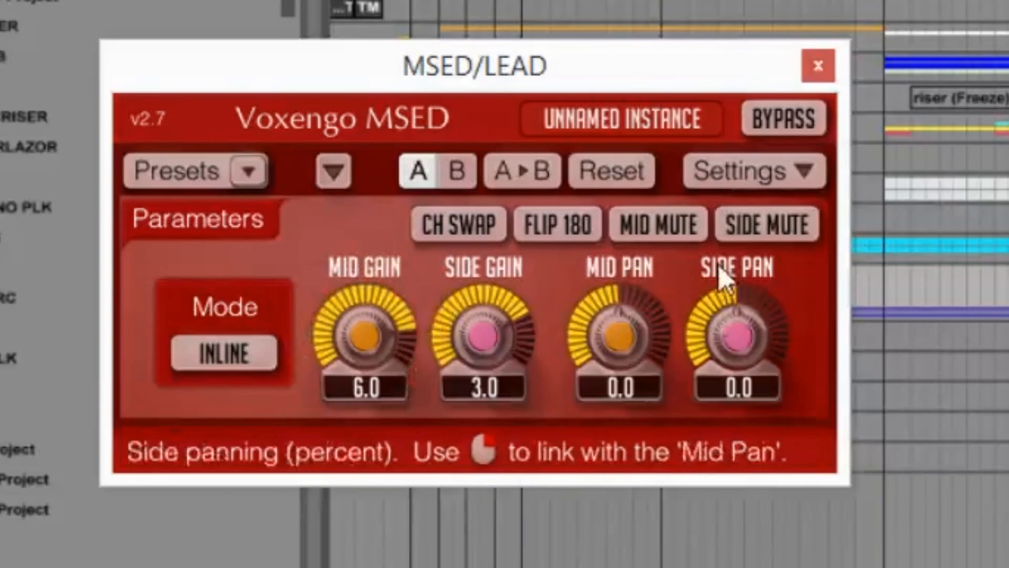
pyautogui.click(813, 63)
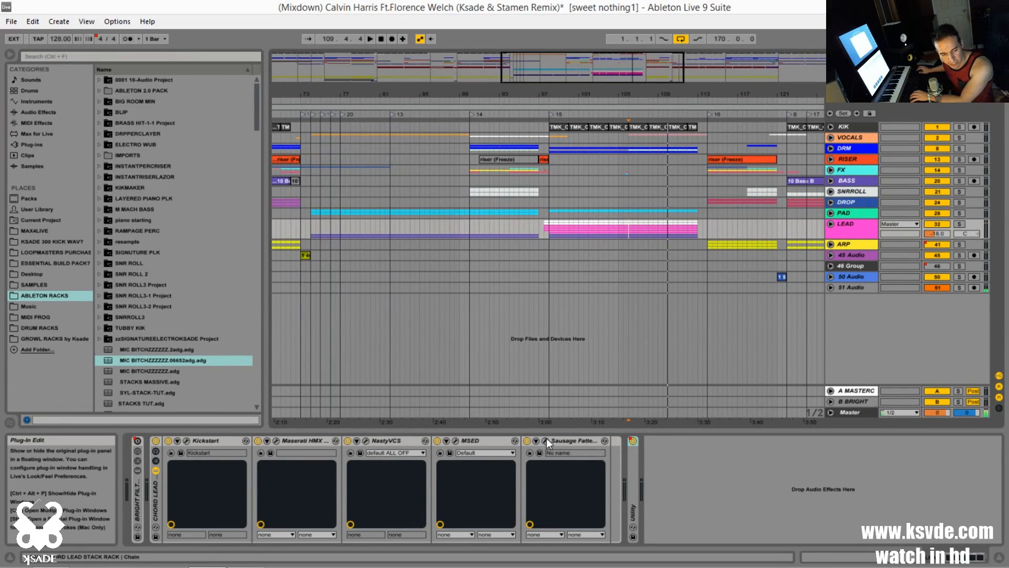
pyautogui.click(546, 440)
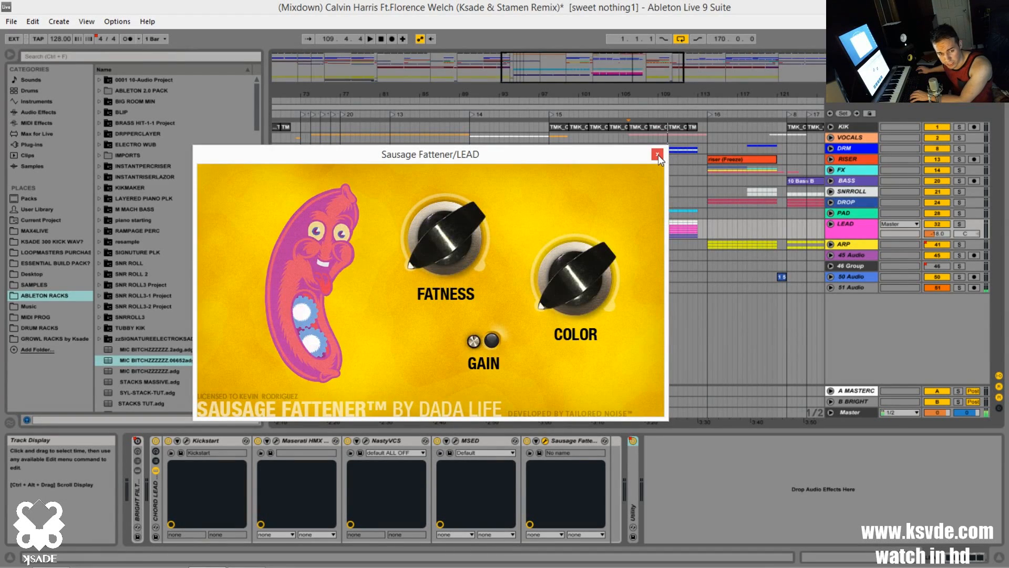
pyautogui.click(657, 154)
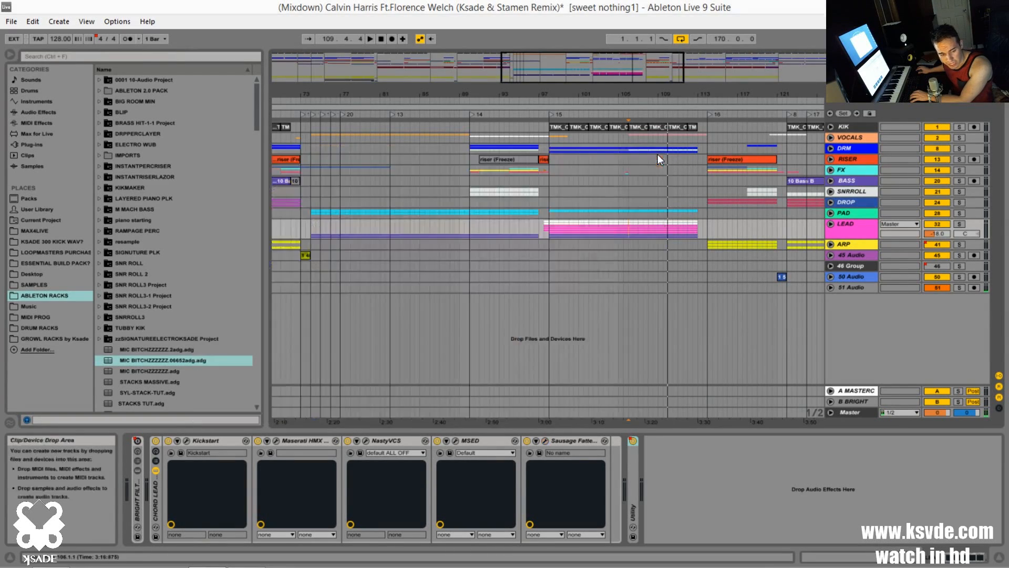
# Step: Examine the NastyVCS settings on the B BRIGHT return track and toggle that return's solo
pyautogui.click(845, 402)
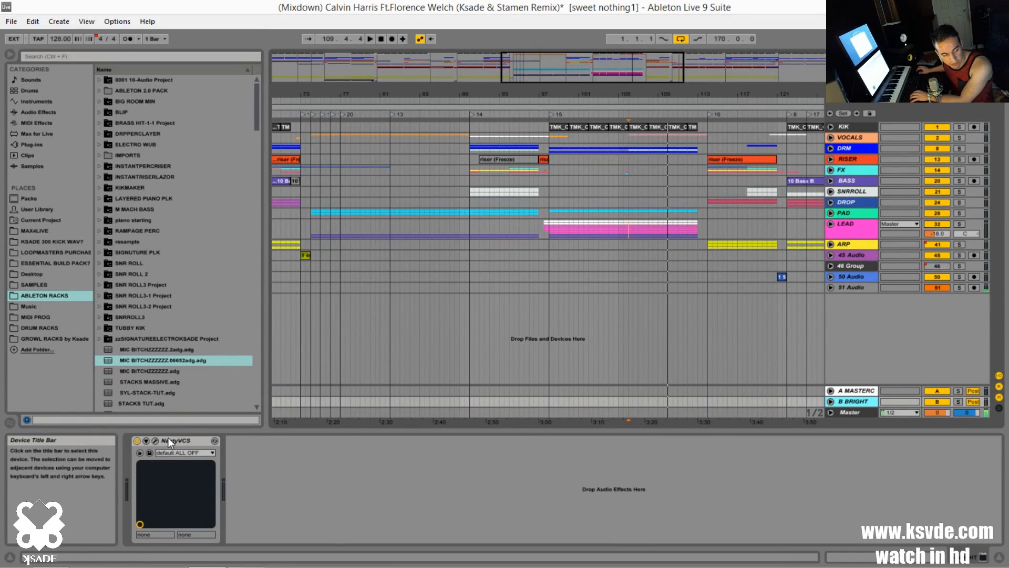
pyautogui.click(155, 440)
pyautogui.moveTo(429, 318); pyautogui.dragTo(499, 326)
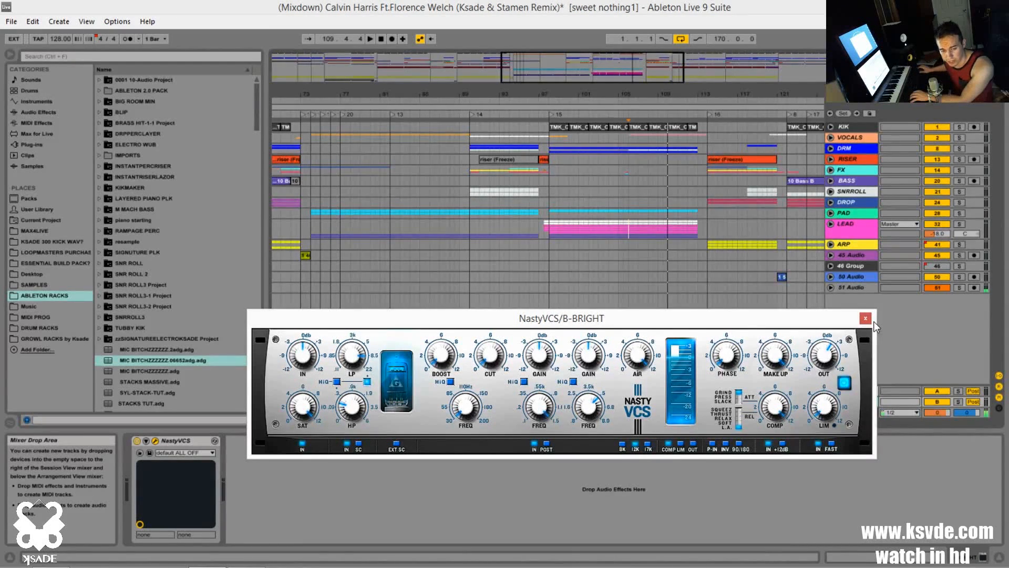
pyautogui.click(865, 318)
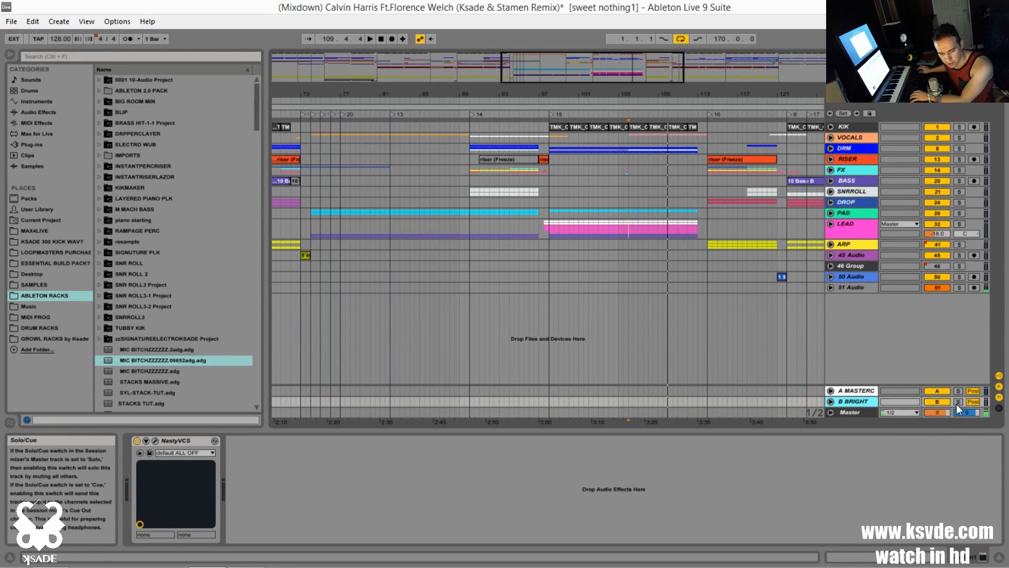
pyautogui.click(958, 402)
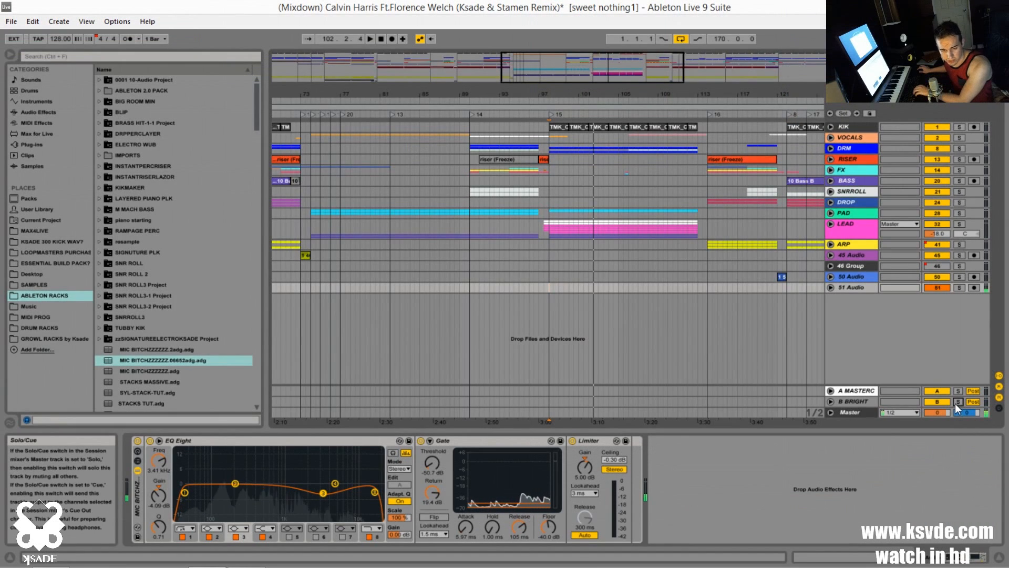
# Step: Unfold the LEAD group and expand its MELODY, CHORDS and PIANO tracks to review their mixer and return send levels
pyautogui.click(830, 224)
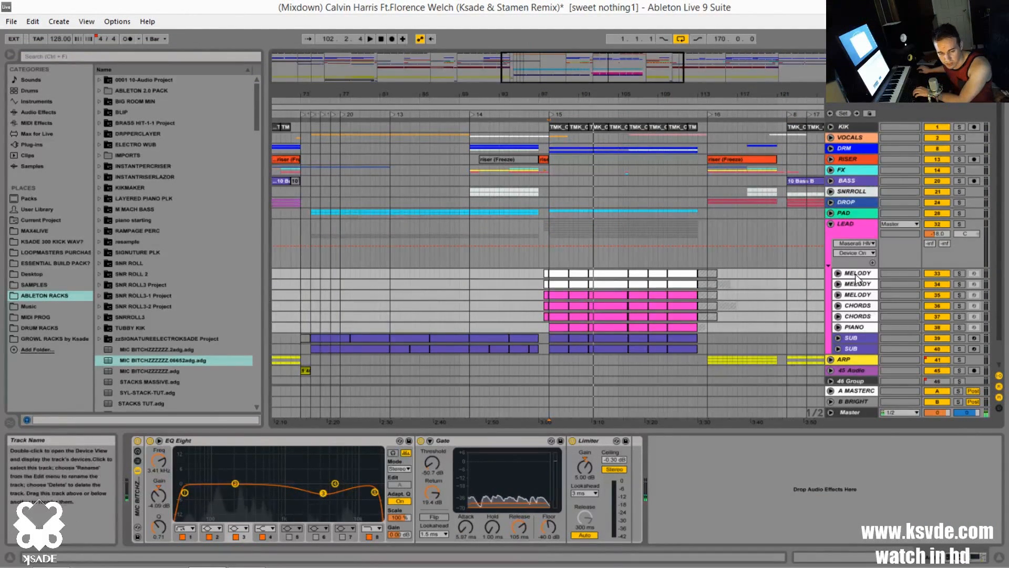
pyautogui.press('Down')
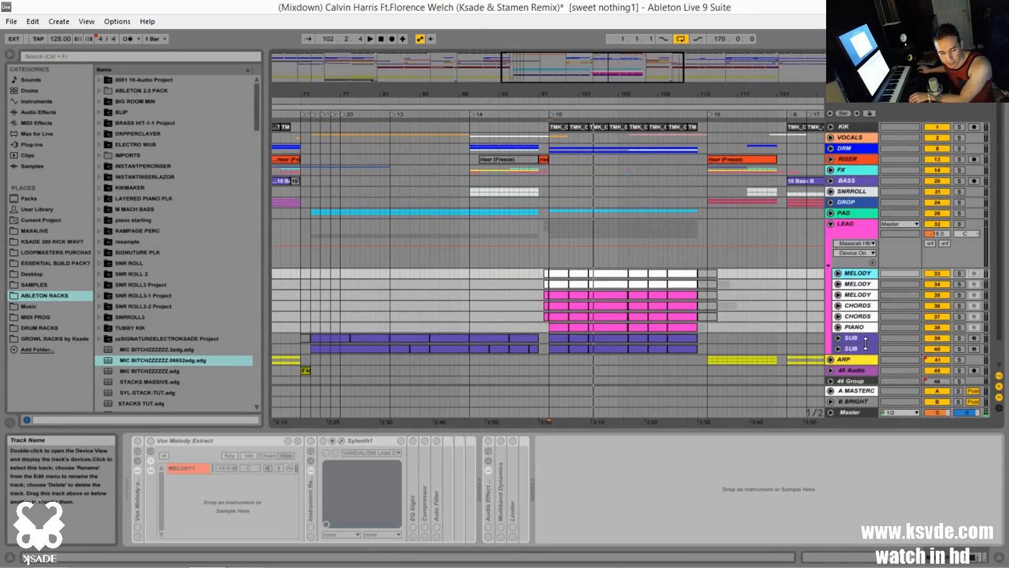
pyautogui.click(863, 330)
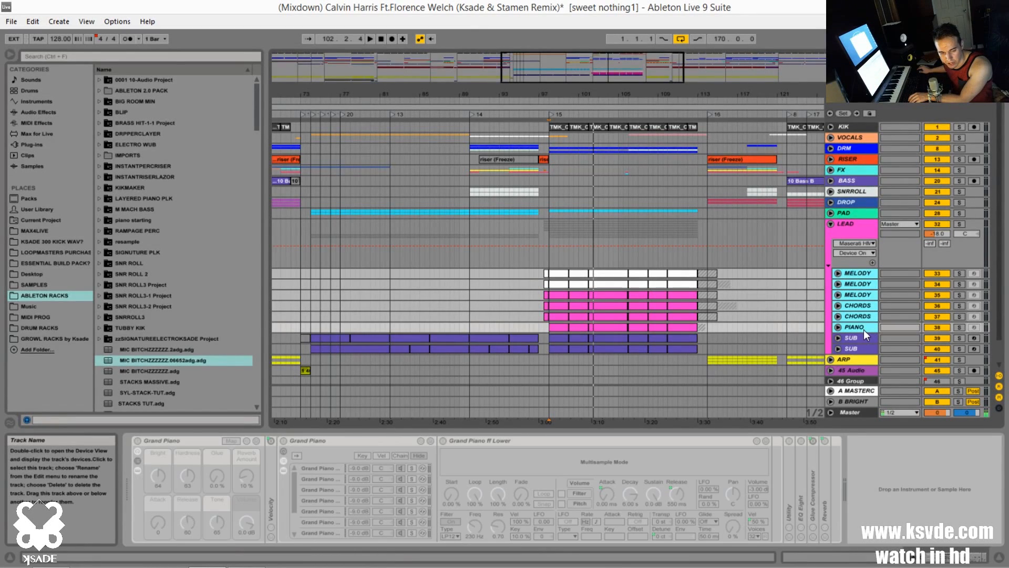
pyautogui.keyDown('alt'); pyautogui.click(837, 272); pyautogui.keyUp('alt')
pyautogui.scroll(2, 847, 240)
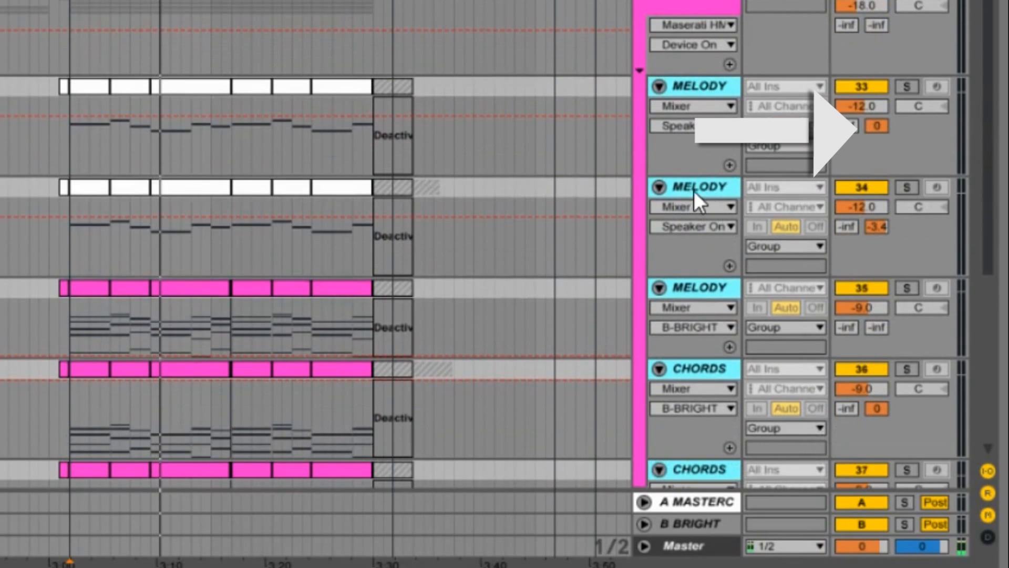
pyautogui.scroll(-1, 764, 276)
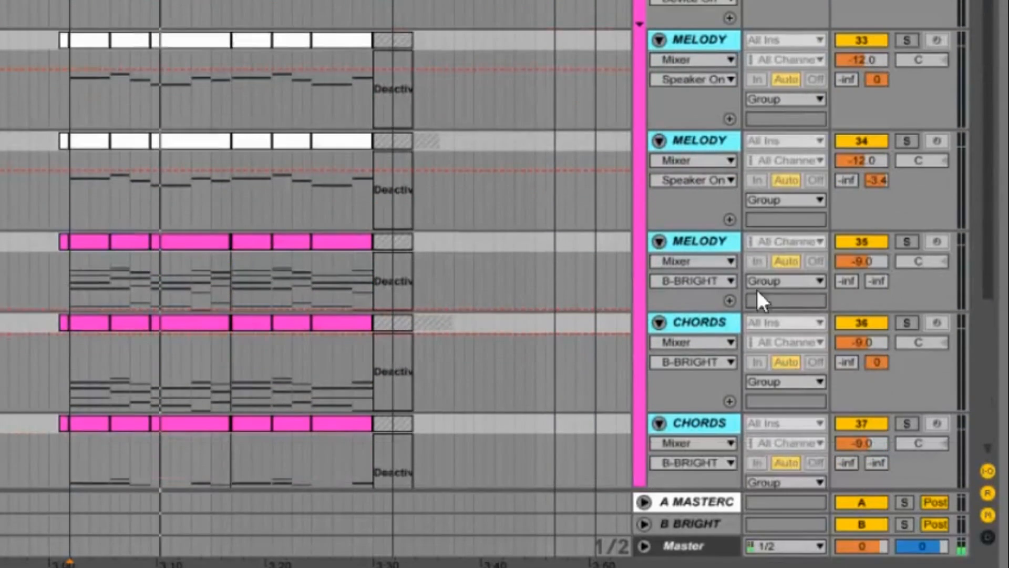
pyautogui.scroll(-3, 688, 325)
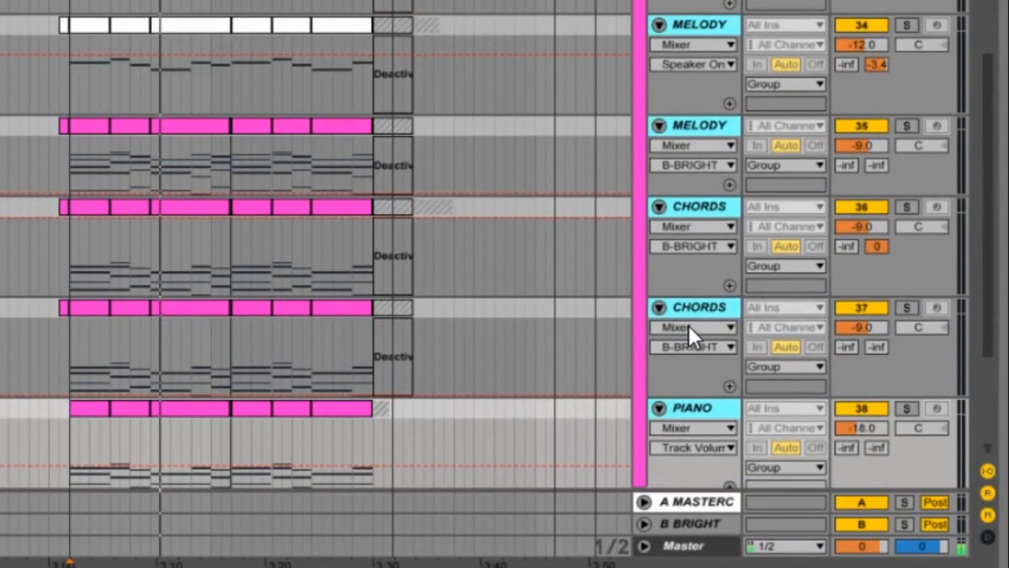
pyautogui.scroll(-1, 701, 335)
pyautogui.scroll(5, 862, 284)
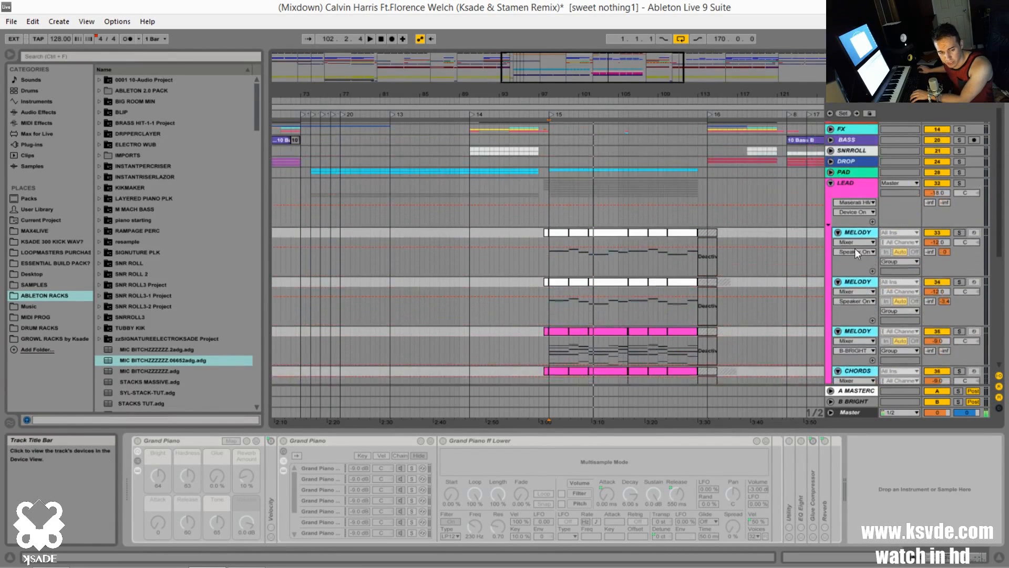
# Step: Fold the LEAD group and start playback from the beginning of the drop at locator 15
pyautogui.click(831, 184)
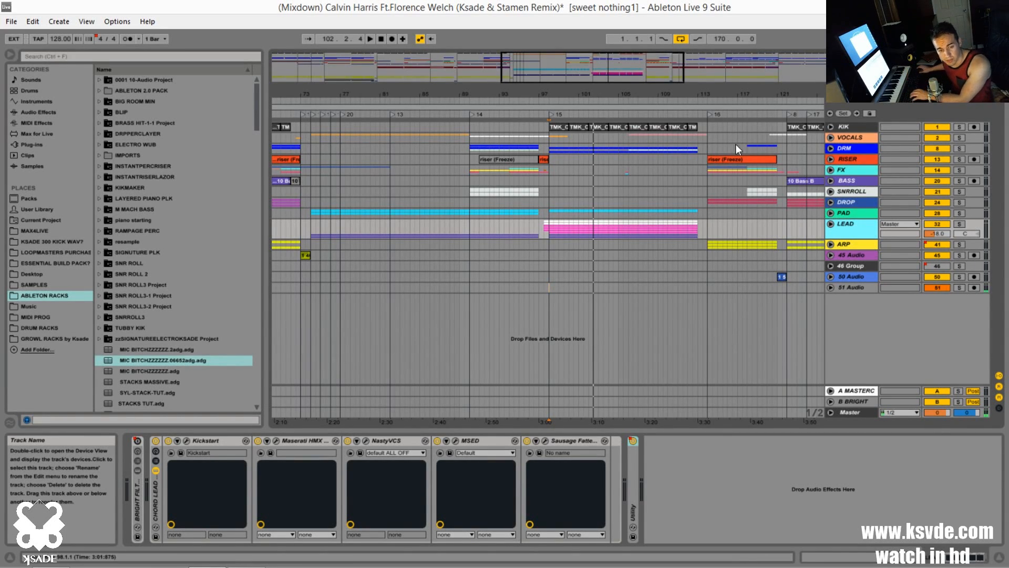
pyautogui.click(542, 233)
pyautogui.click(548, 247)
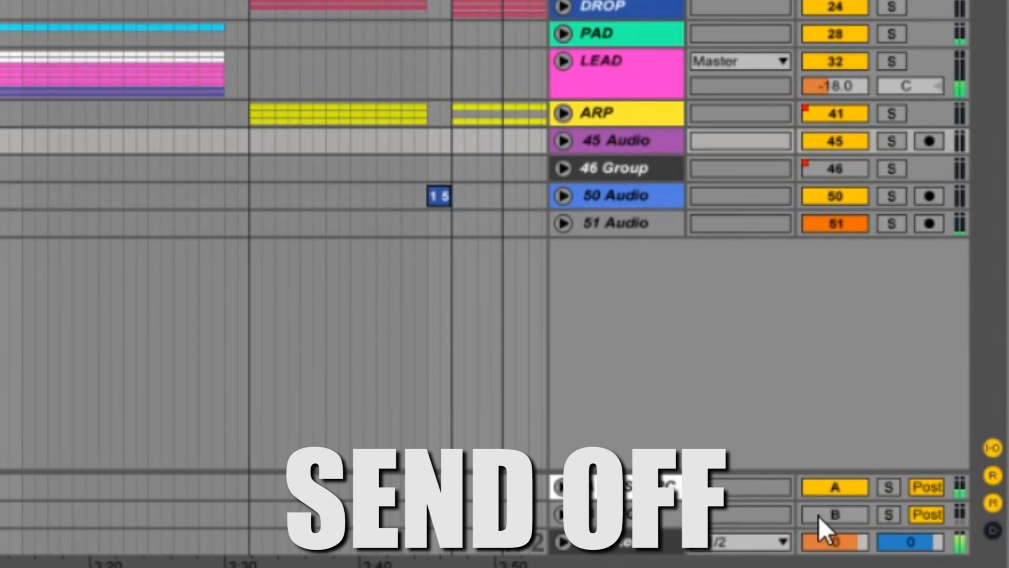
# Step: Switch the B BRIGHT return off and on repeatedly during playback to compare the leads with and without the send, leaving it on
pyautogui.click(834, 511)
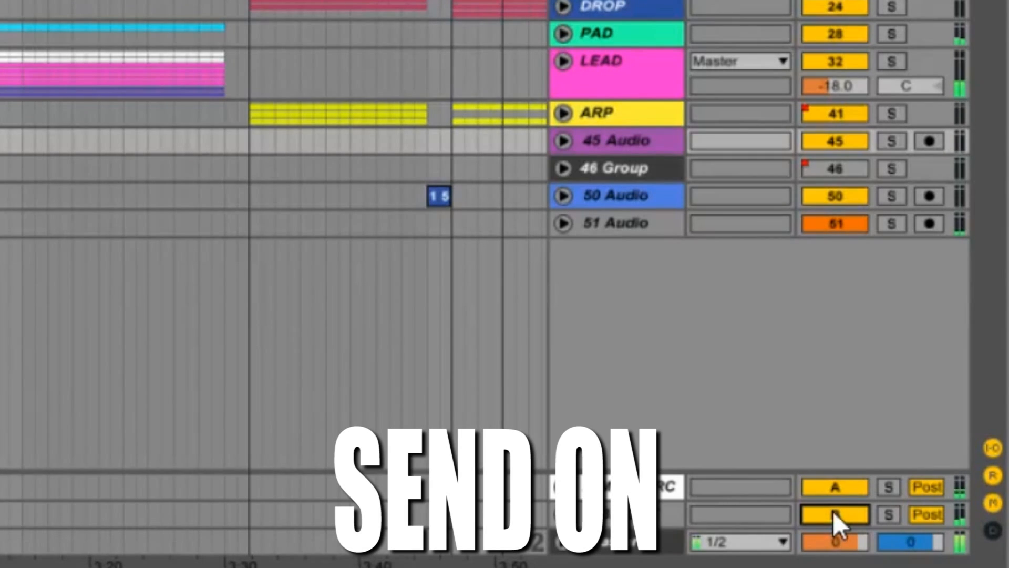
pyautogui.click(833, 514)
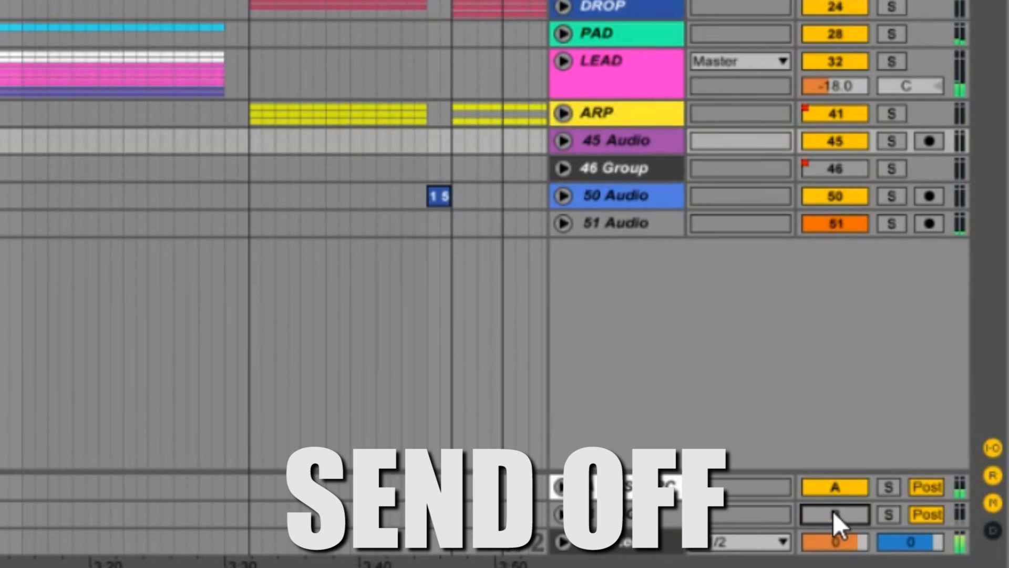
pyautogui.click(834, 512)
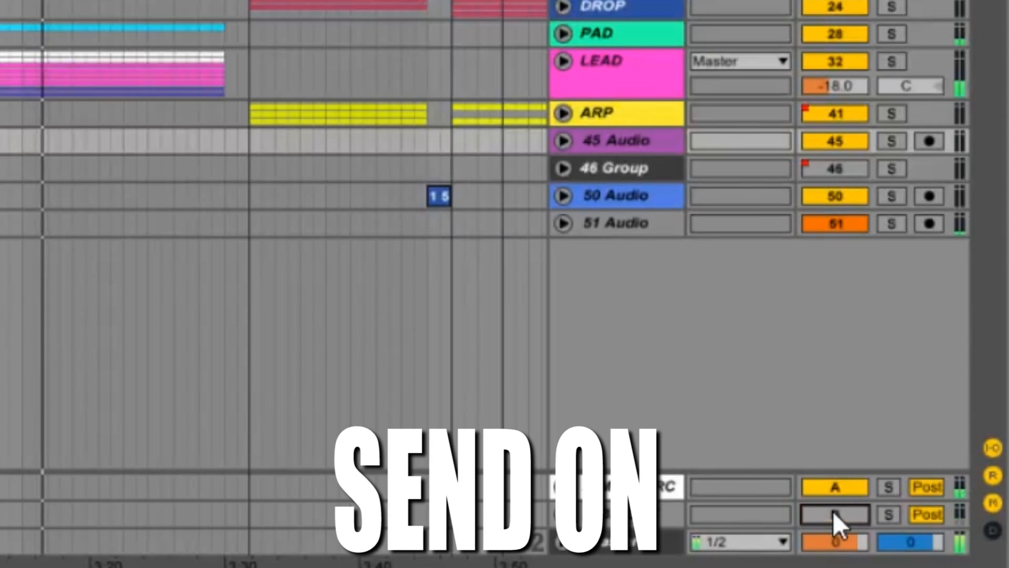
pyautogui.click(834, 513)
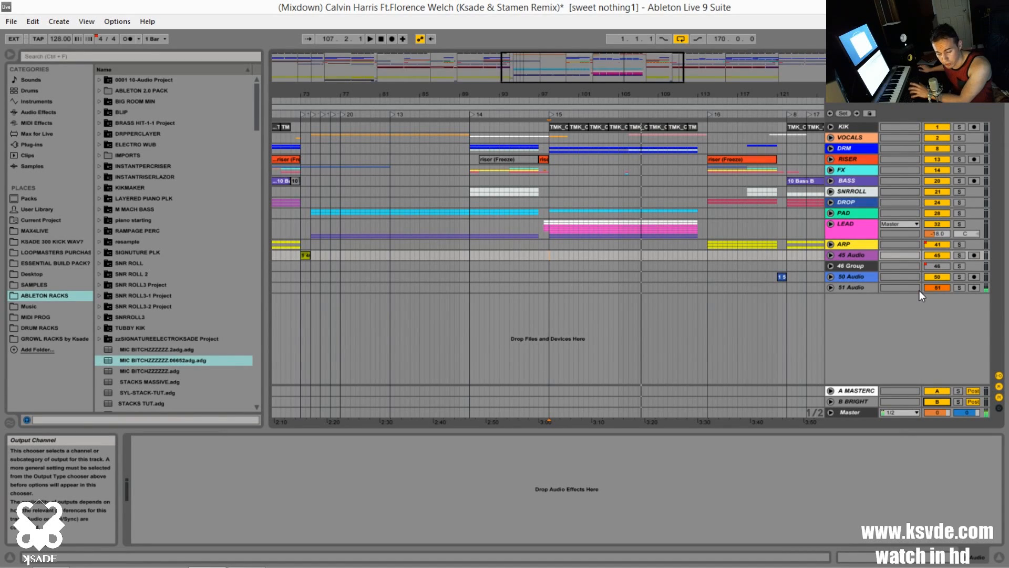
# Step: Display the LEAD group's effect chain, and place the insert marker mid-drop on the 51 Audio track
pyautogui.click(860, 222)
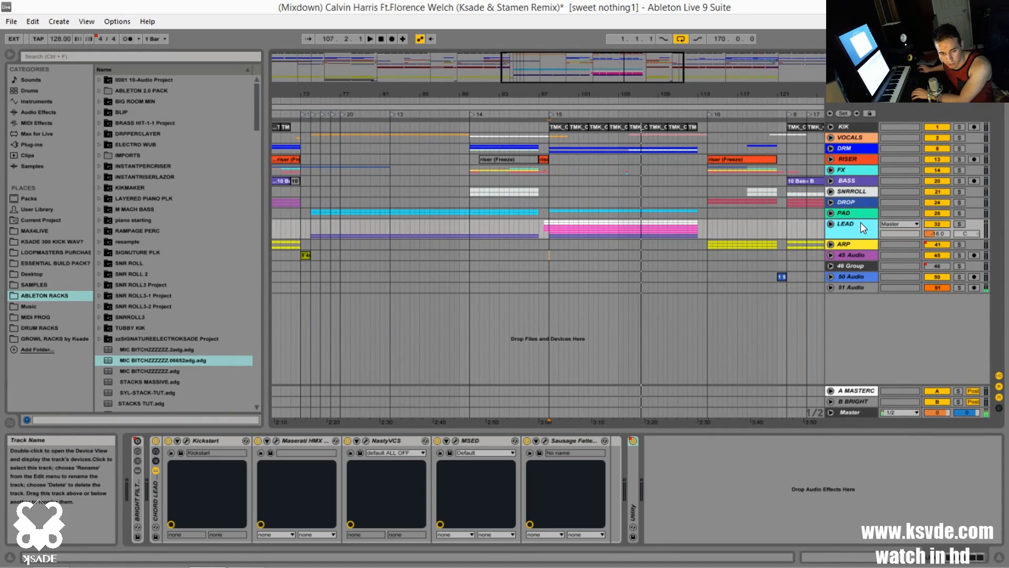
pyautogui.click(593, 287)
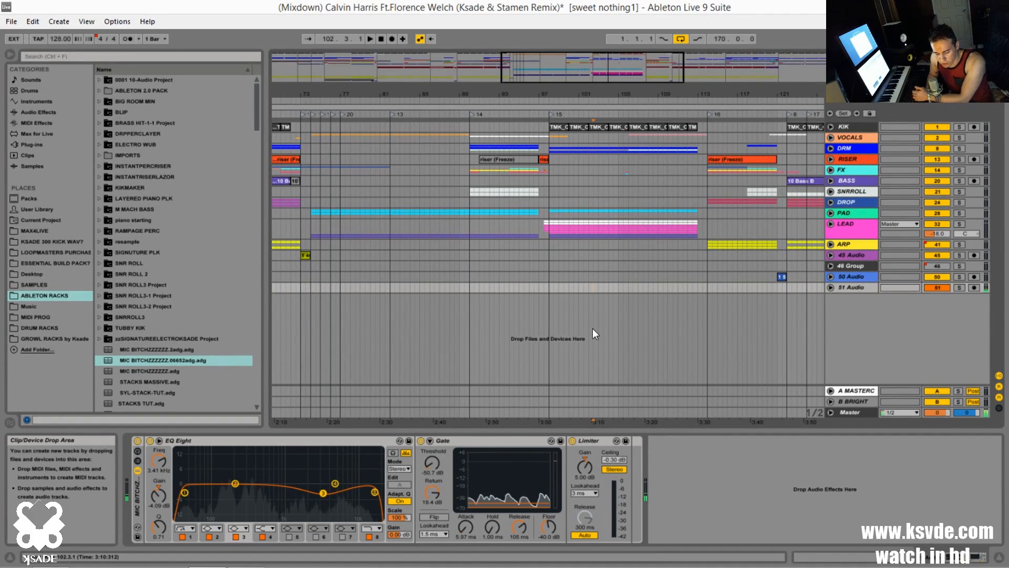